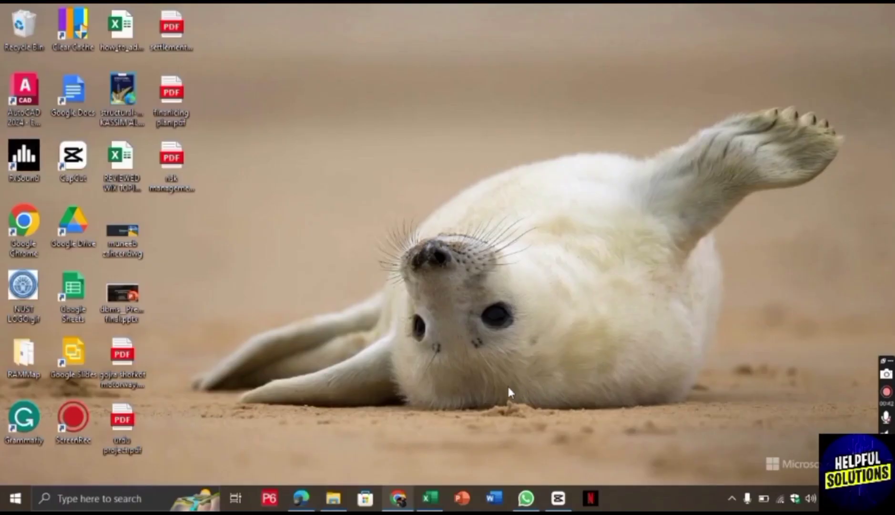
# - Bring the Chrome window with the Wix Studio dashboard for My Site 2 to the front
pyautogui.click(396, 504)
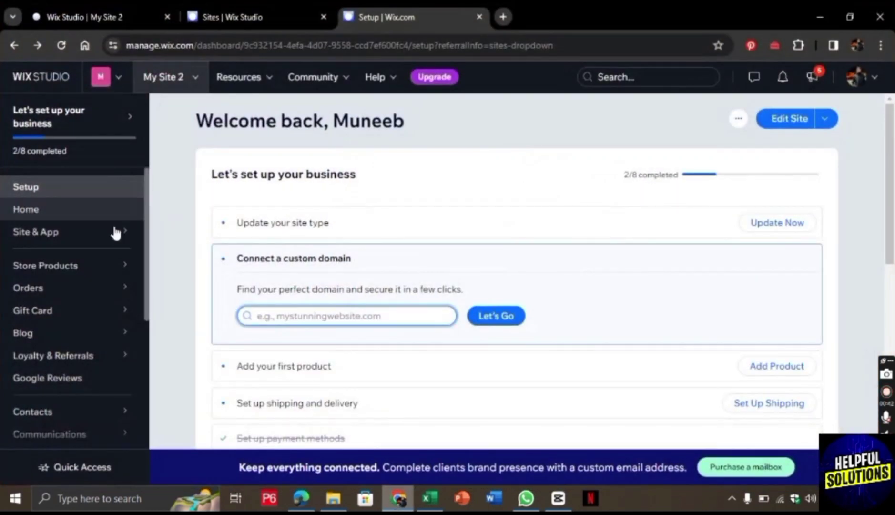
pyautogui.scroll(-1, 85, 261)
pyautogui.scroll(-1, 85, 261)
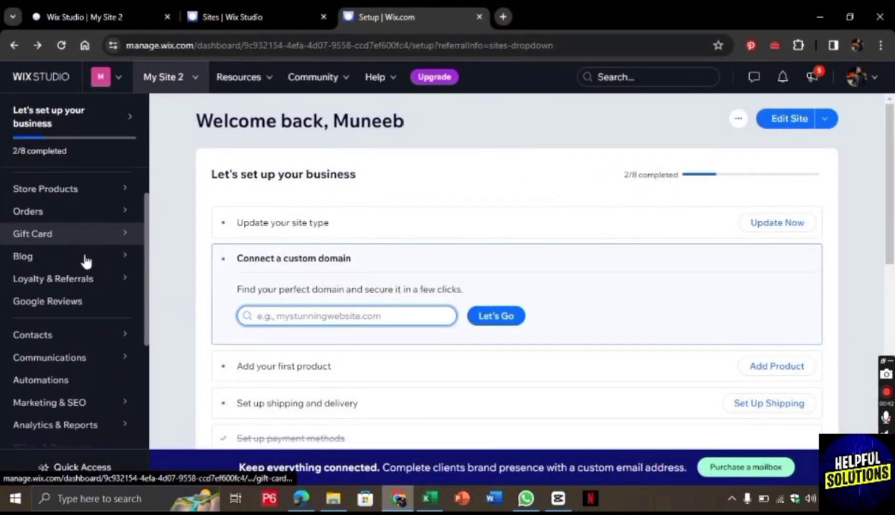
pyautogui.scroll(-1, 85, 262)
pyautogui.scroll(-1, 85, 261)
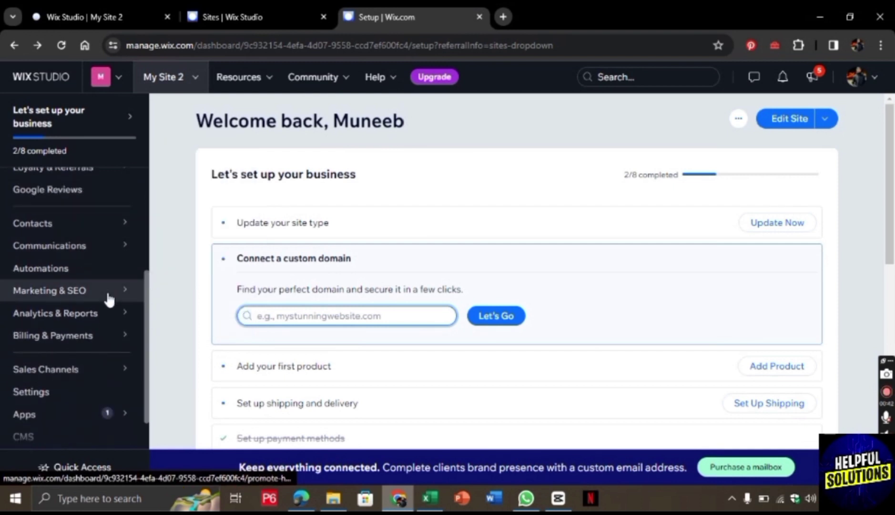
pyautogui.moveTo(49, 402)
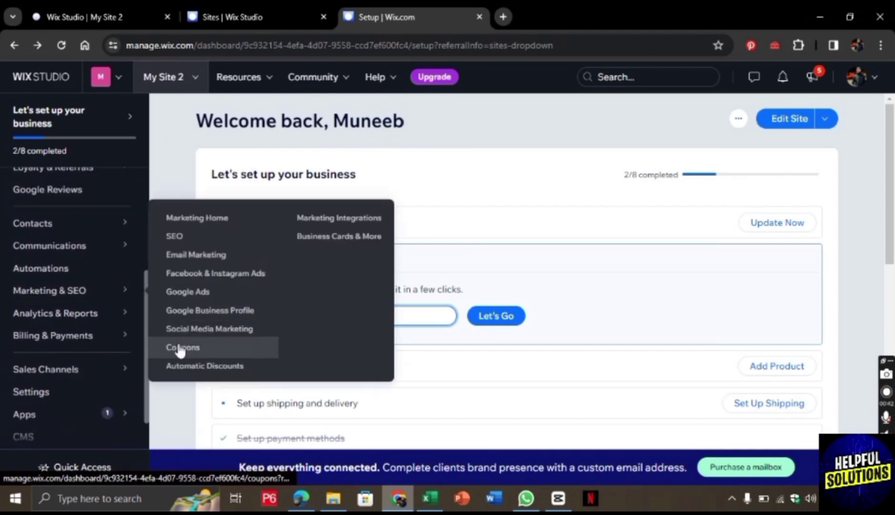
# - Go to the Coupons page under Marketing & SEO
pyautogui.click(207, 351)
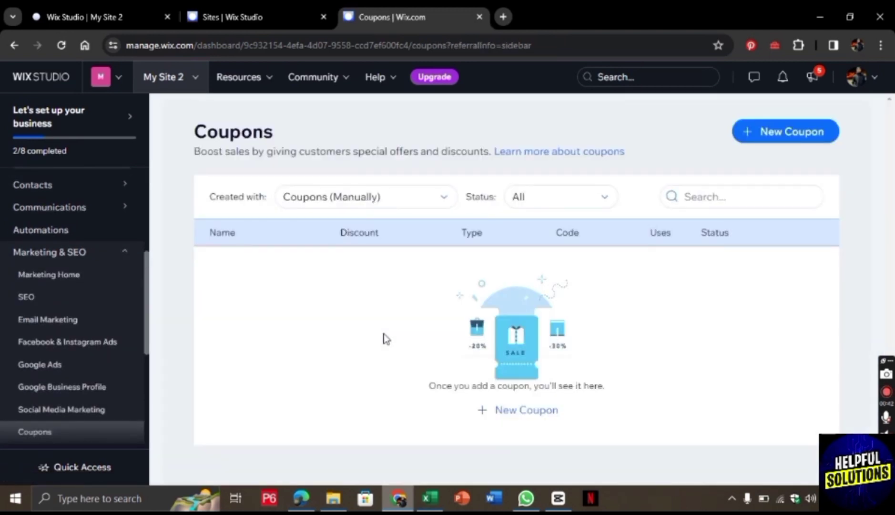
# - Create a Rs Discount coupon with code and name Summer2023 and a 1000 discount
pyautogui.click(495, 411)
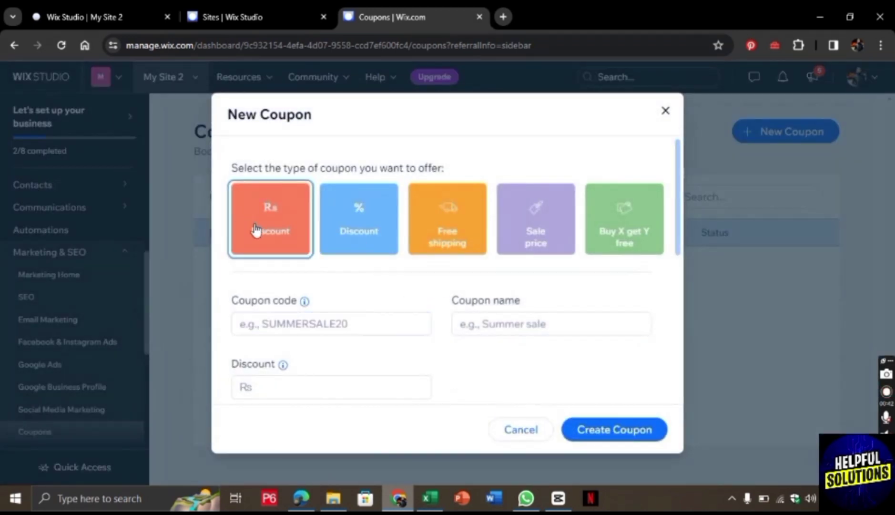
pyautogui.click(386, 319)
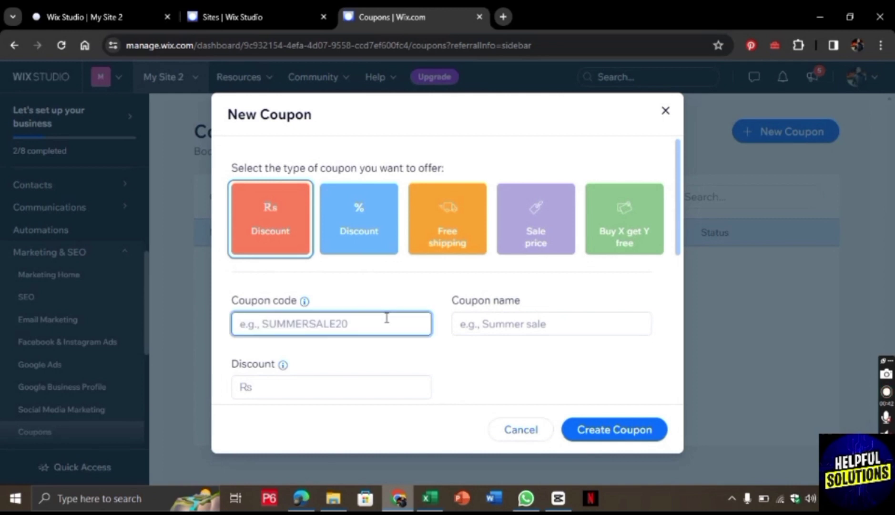
pyautogui.write('Summer')
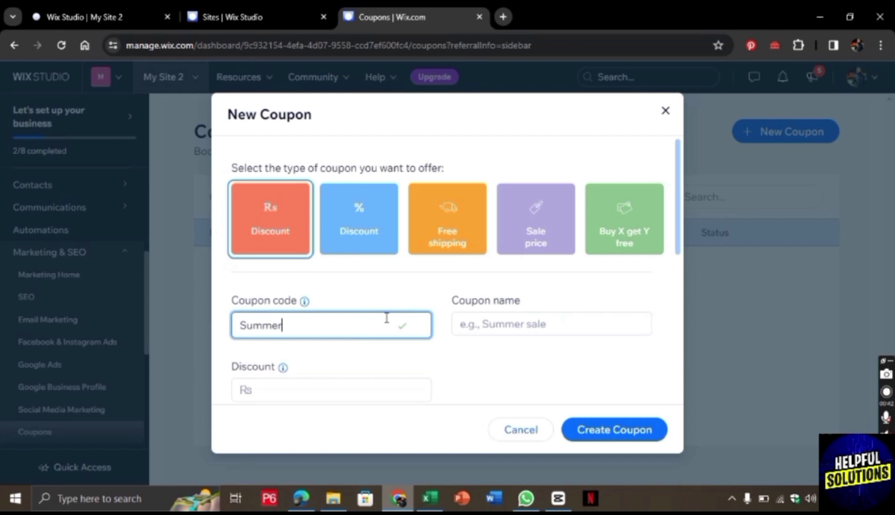
pyautogui.write('2023')
pyautogui.click(489, 323)
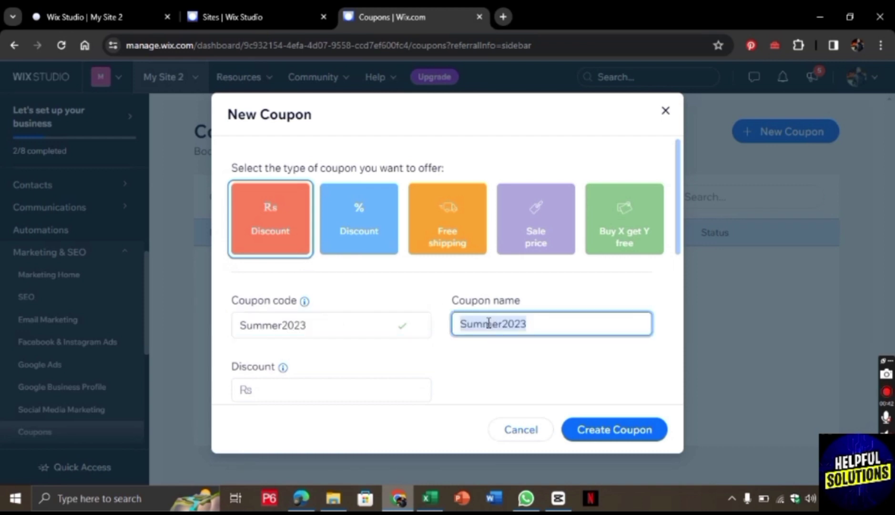
pyautogui.click(532, 324)
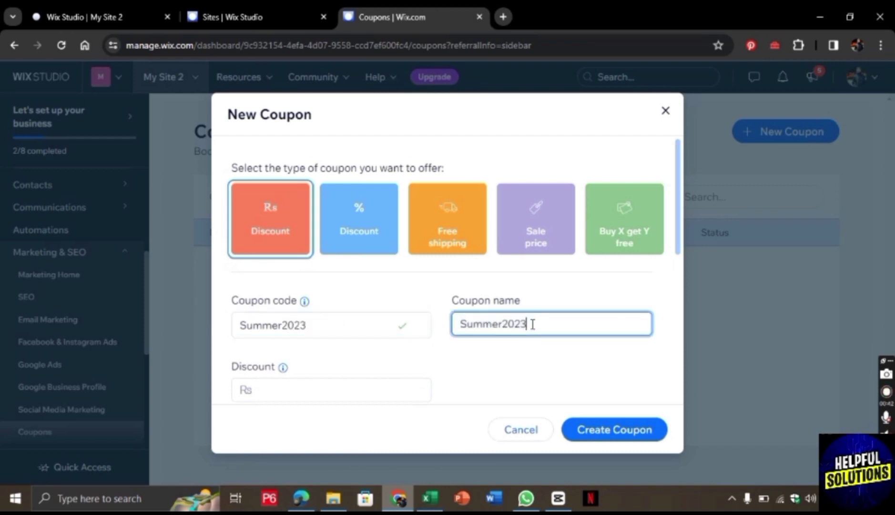
pyautogui.click(331, 385)
pyautogui.write('1')
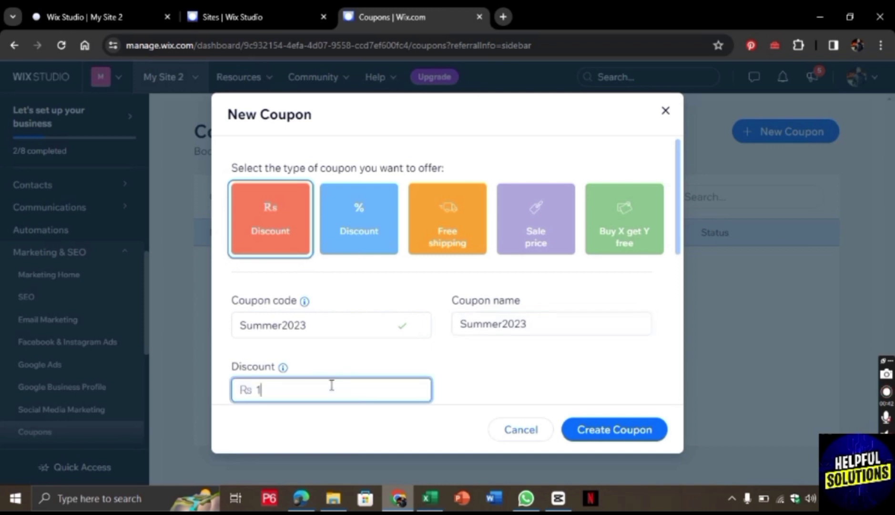
pyautogui.write('000')
pyautogui.click(605, 444)
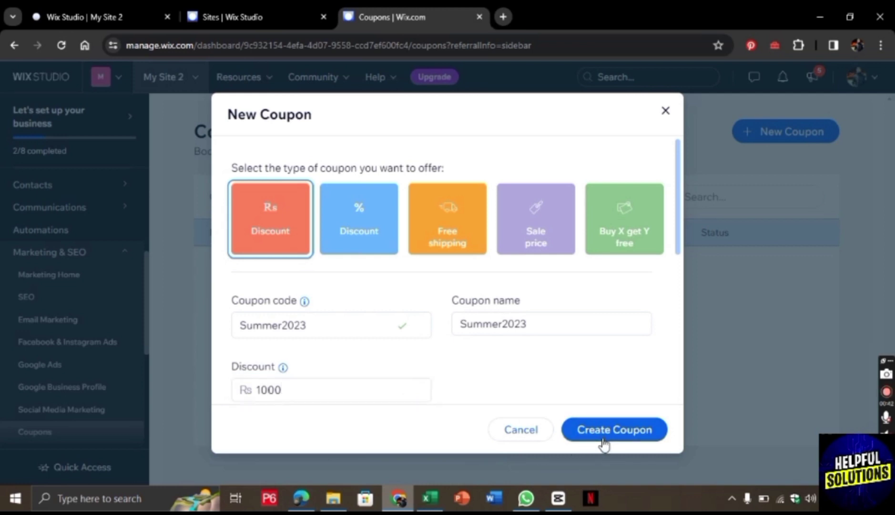
pyautogui.scroll(-4, 529, 303)
pyautogui.scroll(-1, 529, 303)
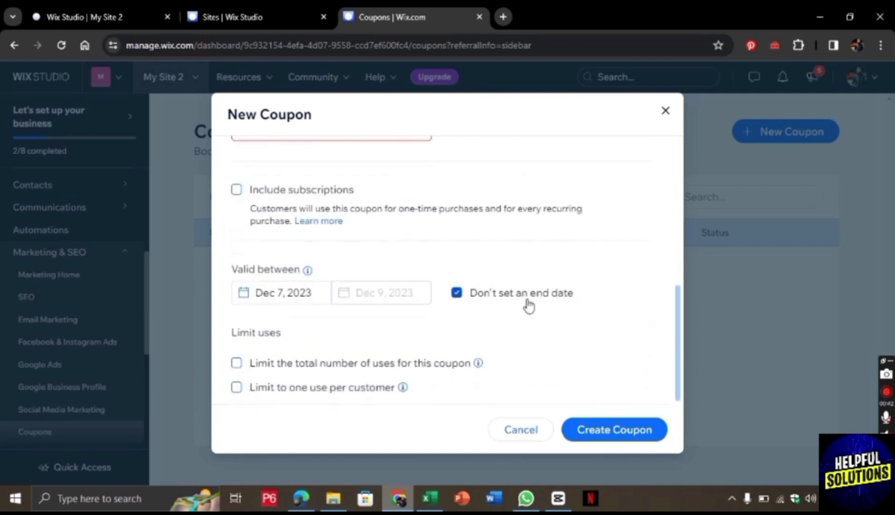
pyautogui.scroll(2, 530, 304)
pyautogui.scroll(1, 529, 304)
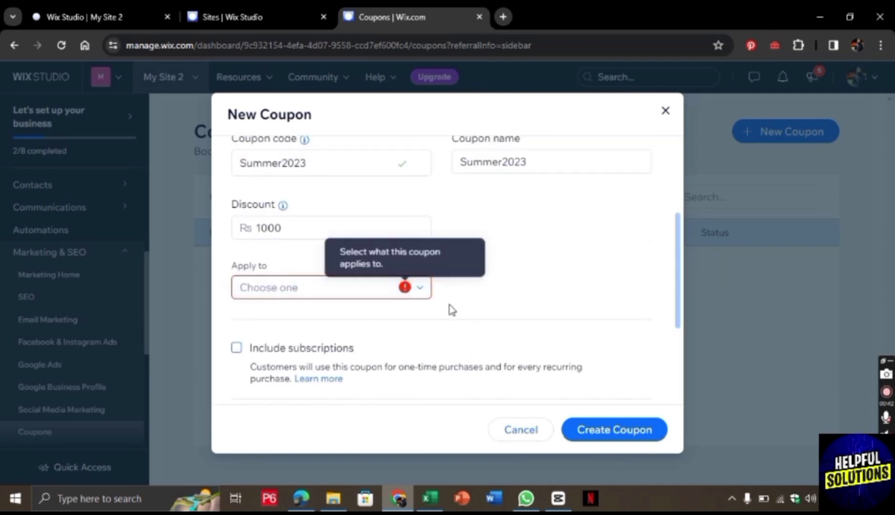
# - Apply the Summer2023 coupon to All products, include subscriptions, and save it
pyautogui.click(418, 290)
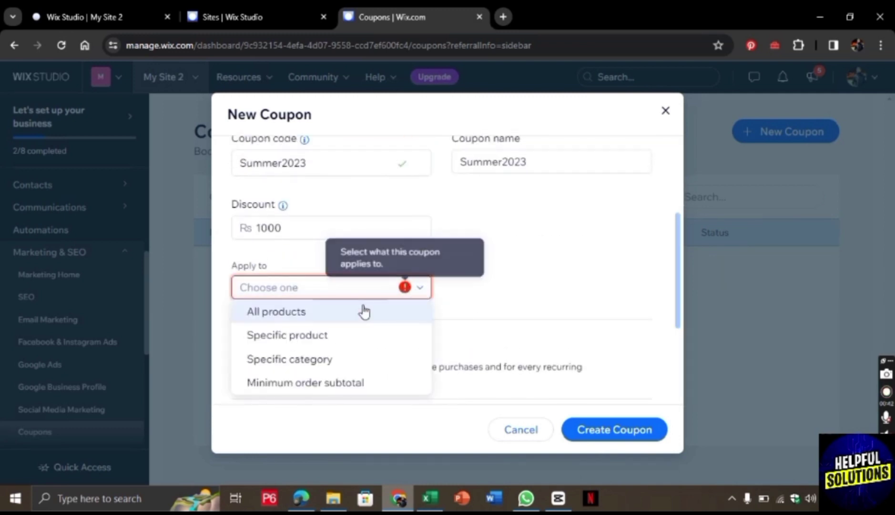
pyautogui.click(342, 314)
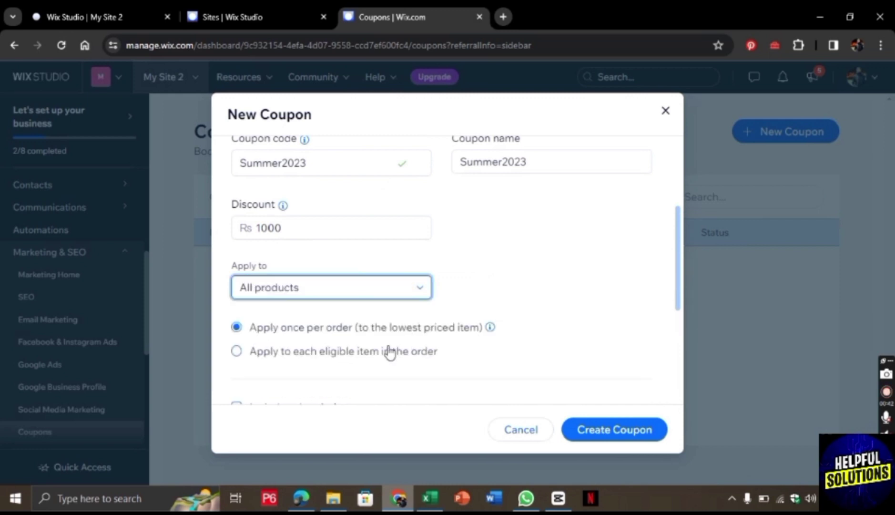
pyautogui.scroll(-3, 387, 350)
pyautogui.scroll(-1, 389, 347)
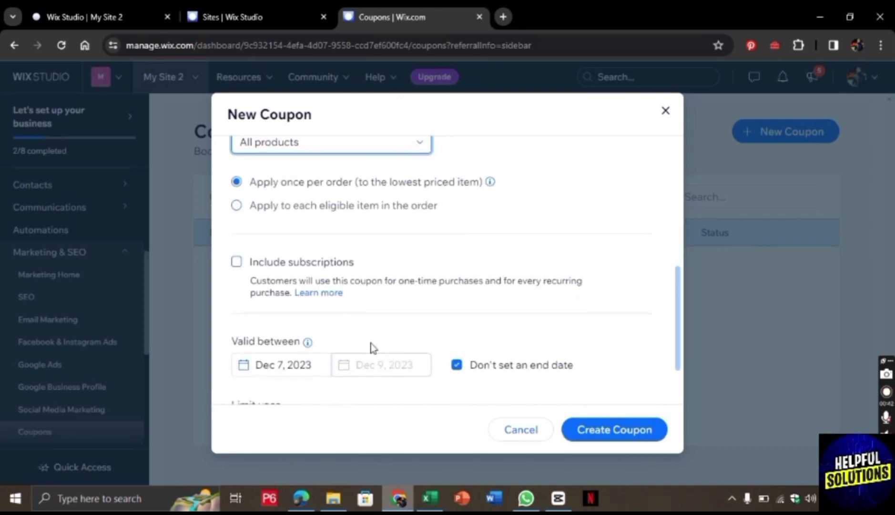
pyautogui.click(238, 260)
pyautogui.scroll(-2, 356, 309)
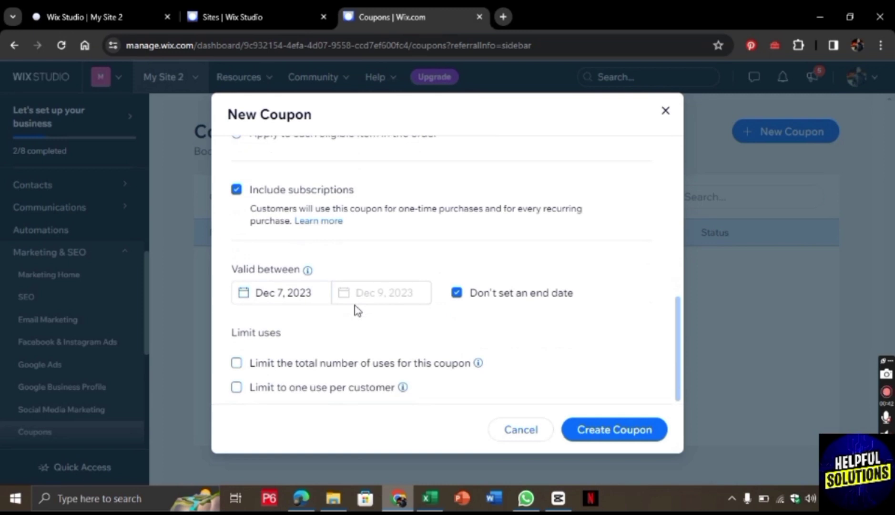
pyautogui.click(609, 434)
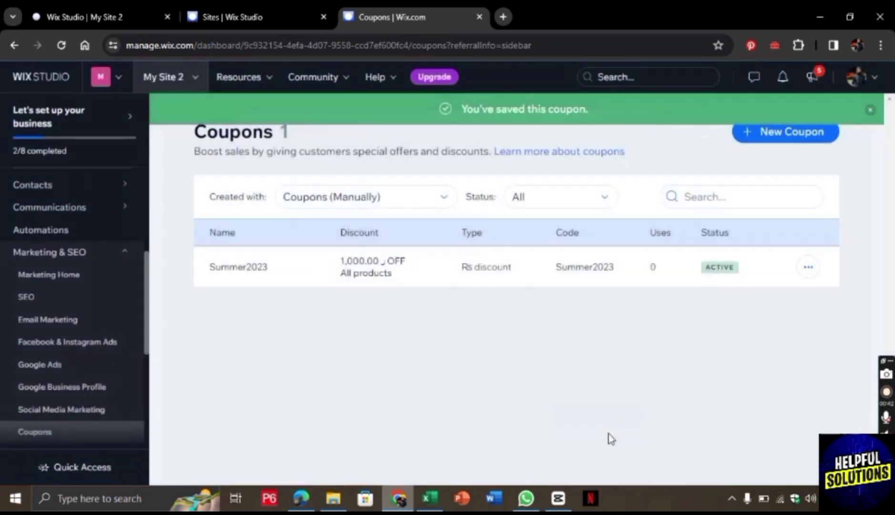
# - Choose Promote from the Summer2023 coupon row's actions menu
pyautogui.click(806, 274)
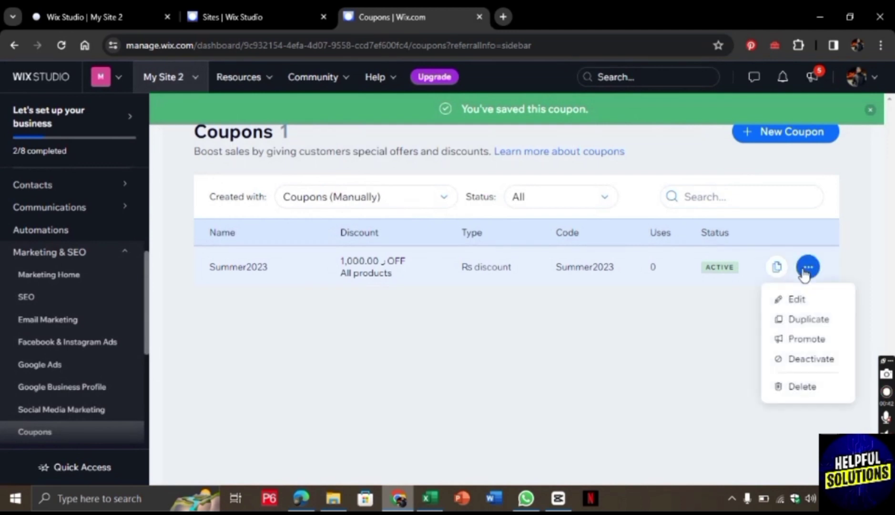
pyautogui.click(806, 339)
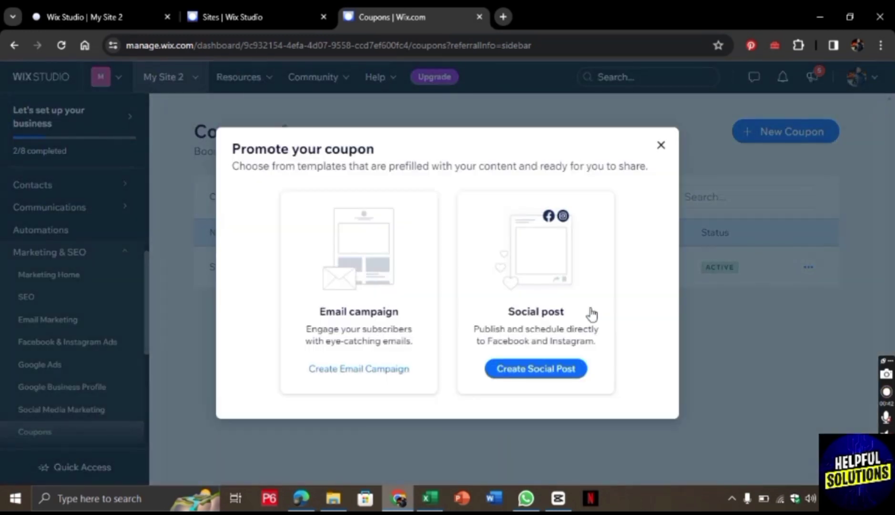